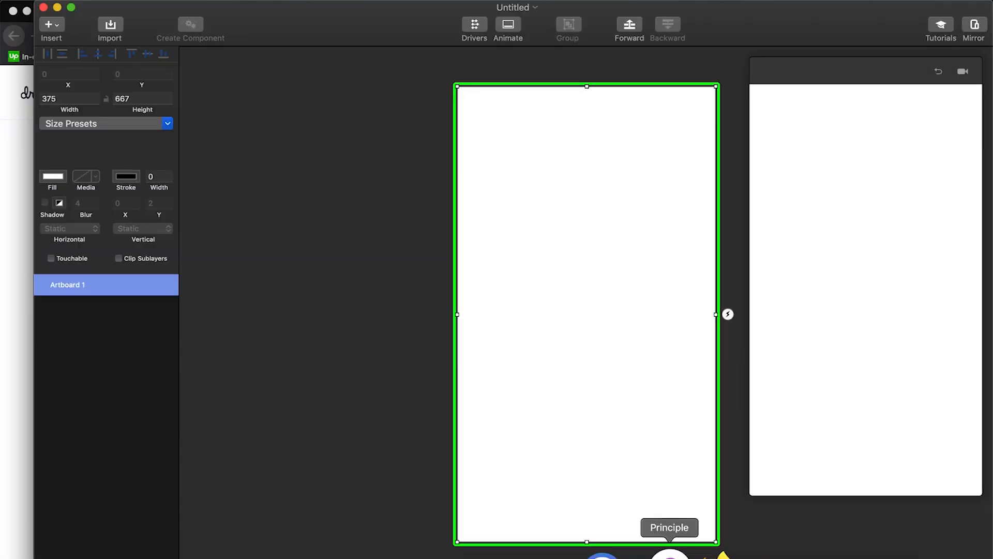
Open the recent prototype file Car_play 3
click(99, 1)
mouse_move(145, 34)
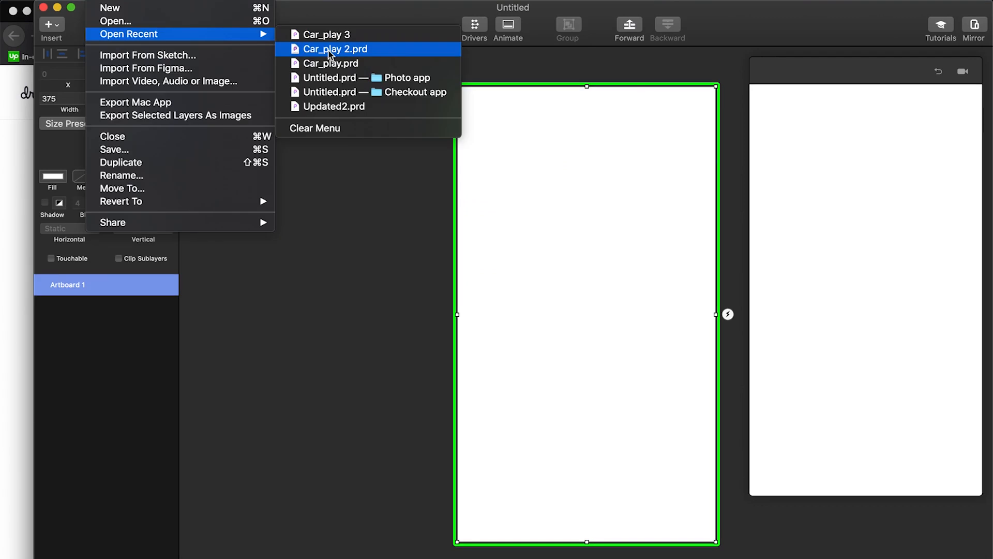
click(326, 35)
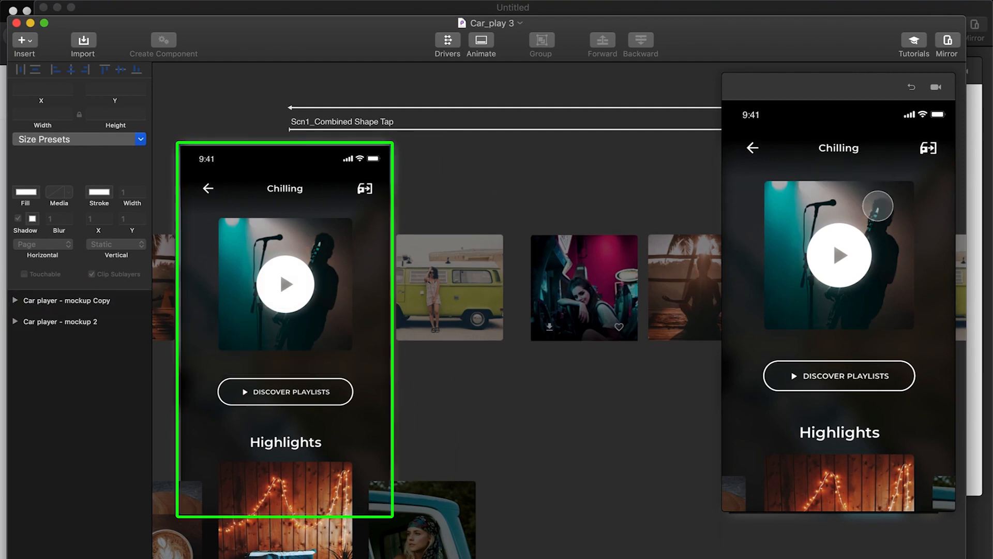
Test the prototype in the preview by opening the player, returning to the Chilling screen and browsing its Highlights section
click(836, 261)
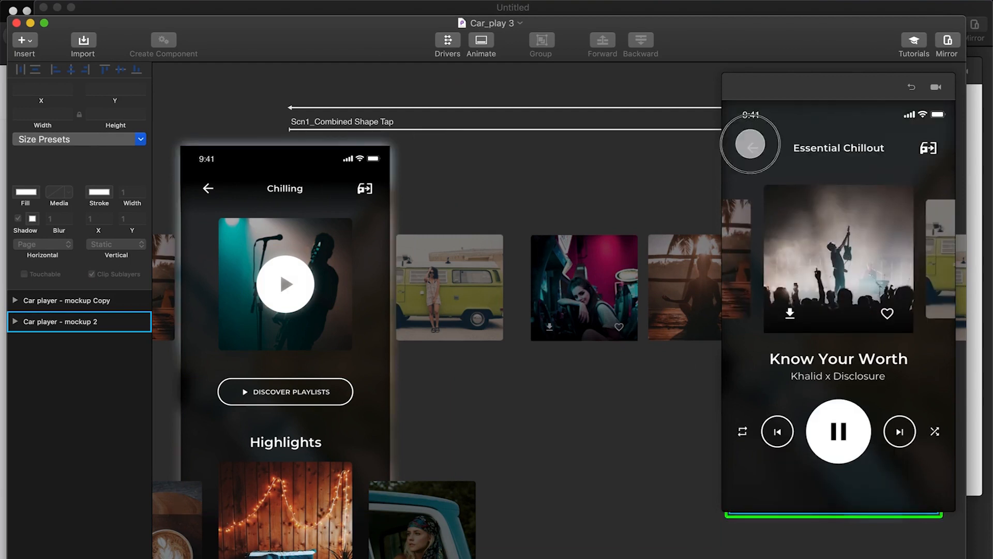
click(751, 143)
drag(851, 259, 842, 166)
drag(877, 323, 864, 301)
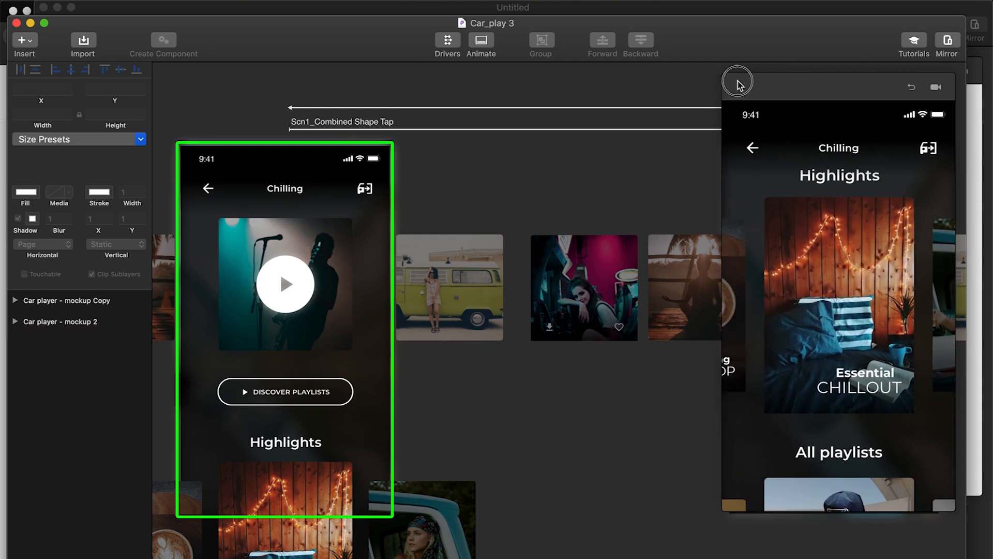
Detach the preview into its own window and record a run-through of the prototype's Chilling screen interactions
click(814, 84)
drag(840, 67, 766, 92)
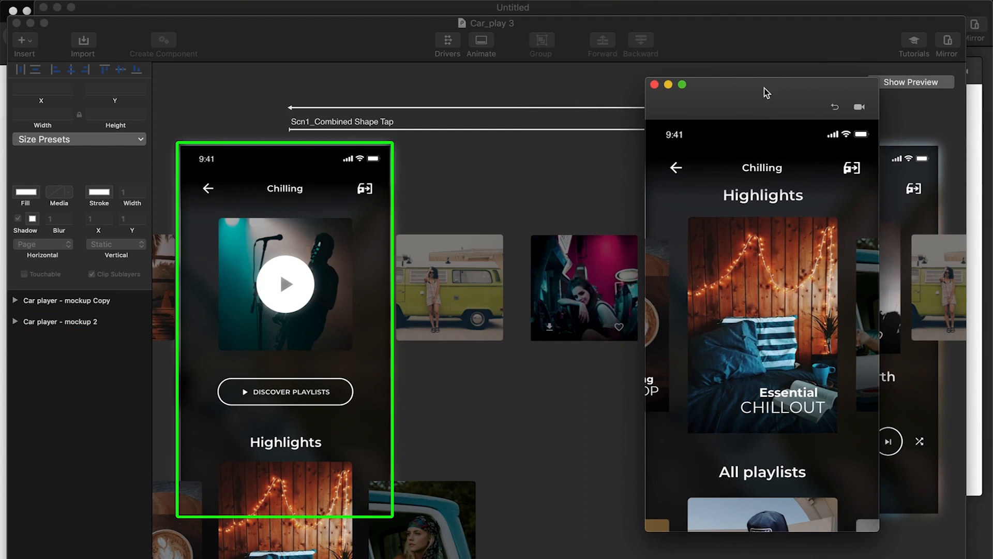
click(859, 107)
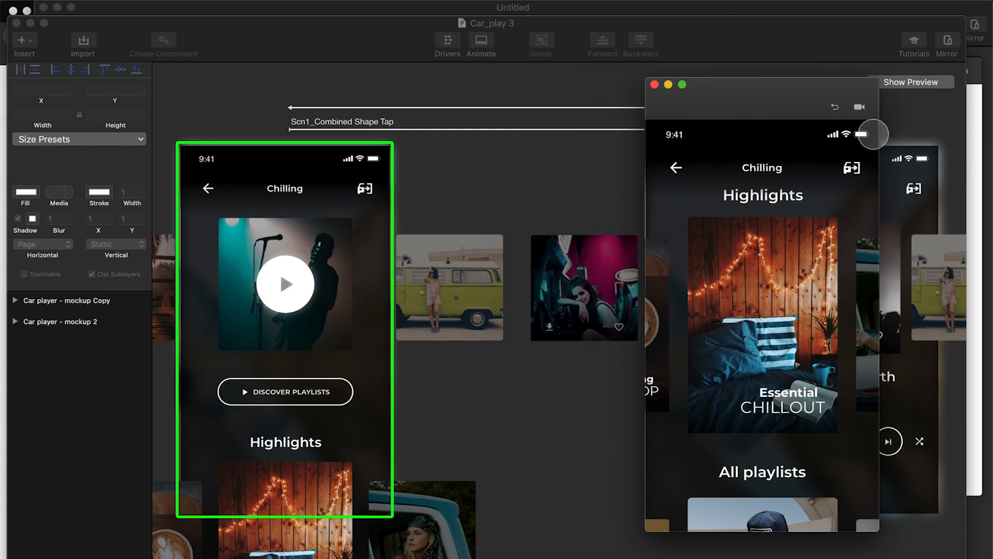
click(859, 107)
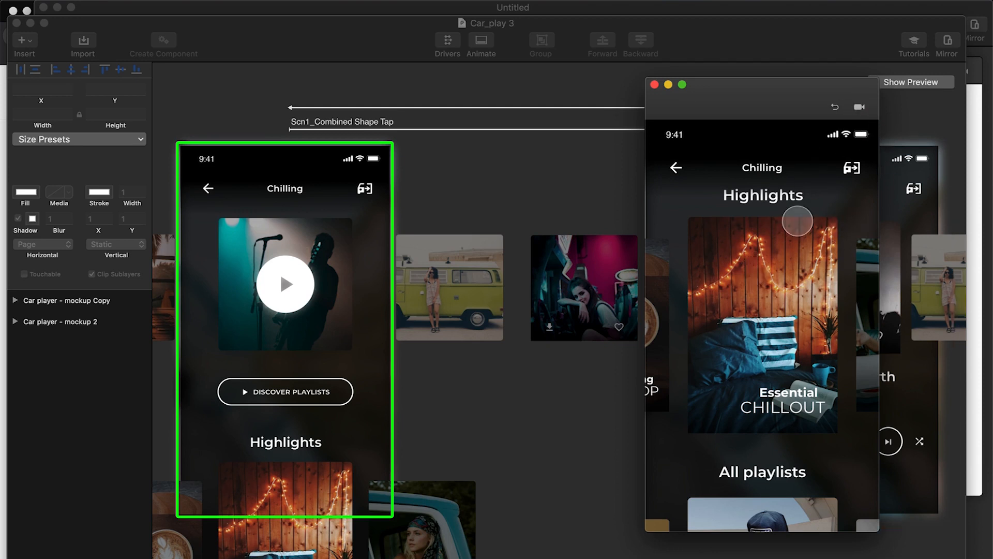
drag(765, 272, 765, 373)
drag(767, 317, 767, 232)
mouse_move(768, 352)
mouse_down()
mouse_move(768, 259)
mouse_move(769, 370)
mouse_up()
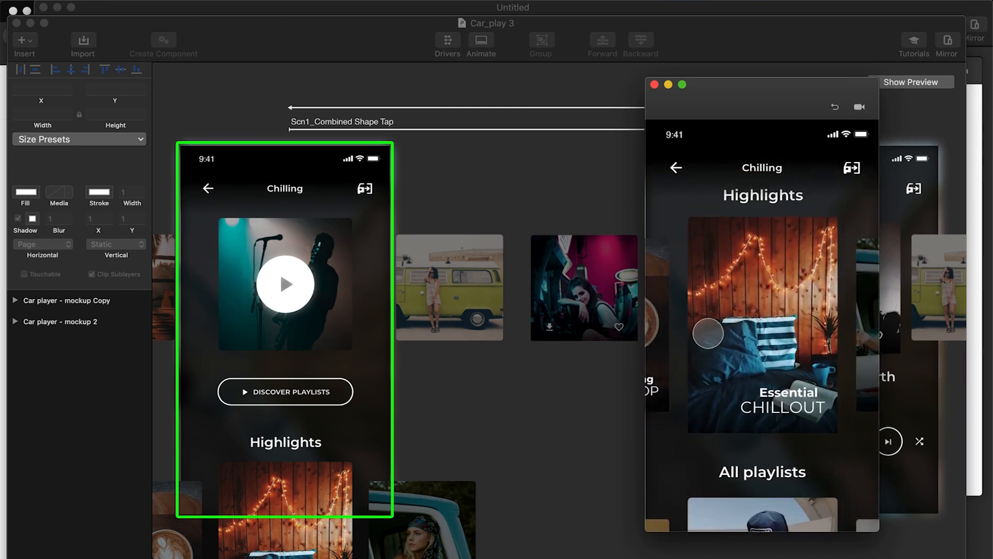
drag(787, 295, 782, 265)
key(super+r)
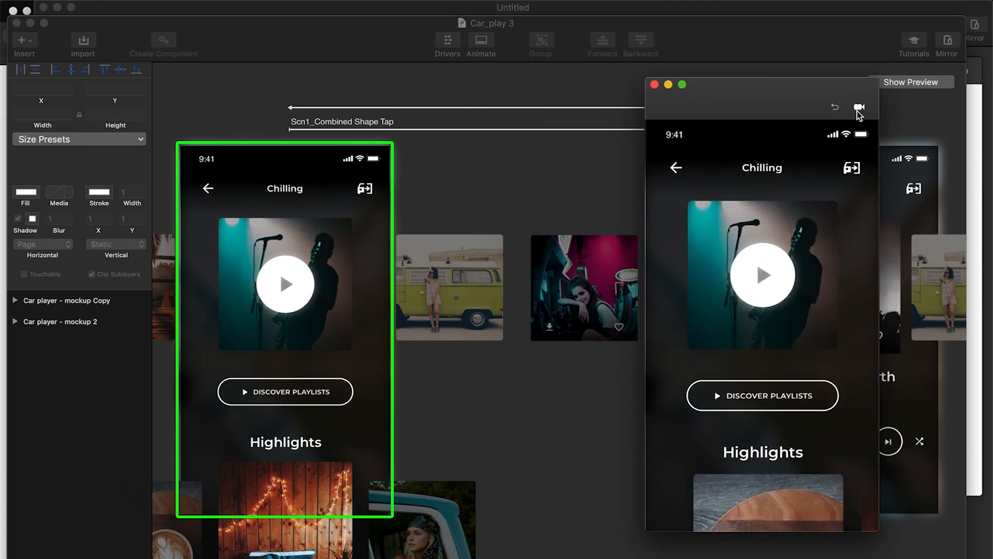
click(859, 108)
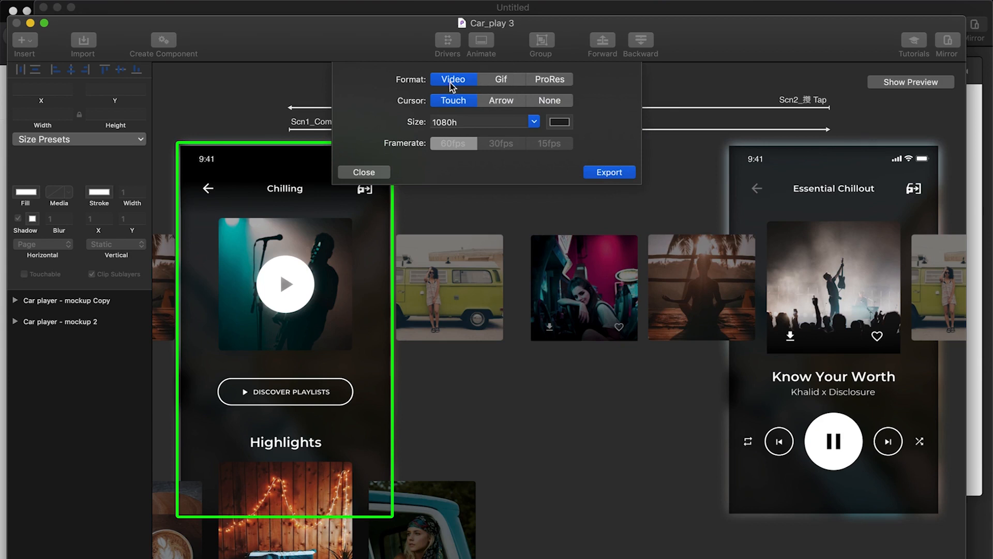
Export the recording as Car_play 3 2.mp4 into a new folder named toConvert, and preview the exported video
click(597, 173)
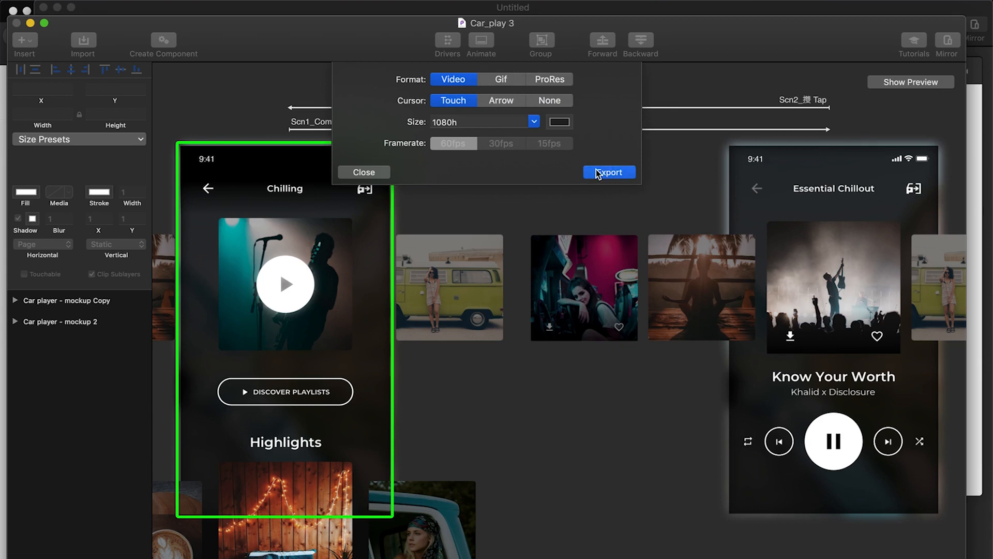
click(237, 354)
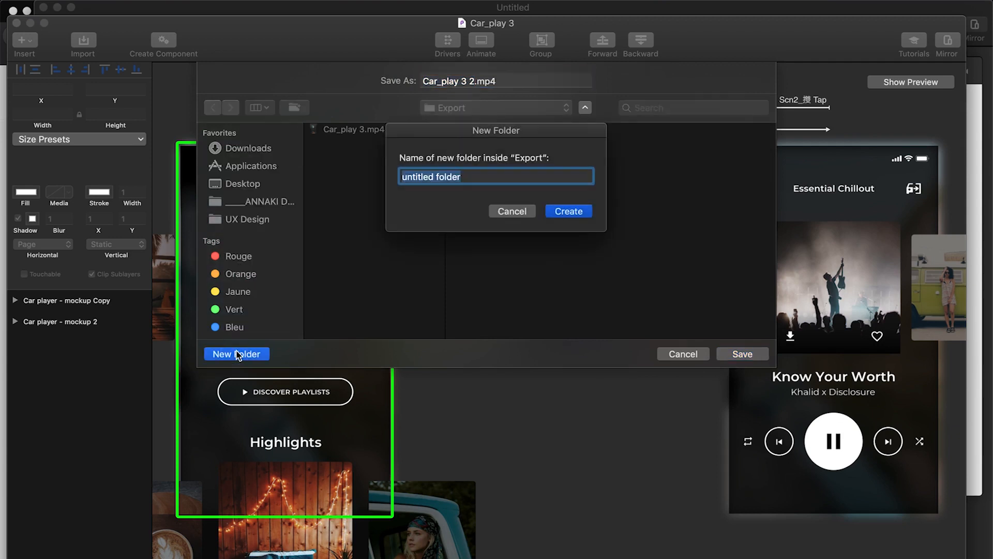
text(toConvert)
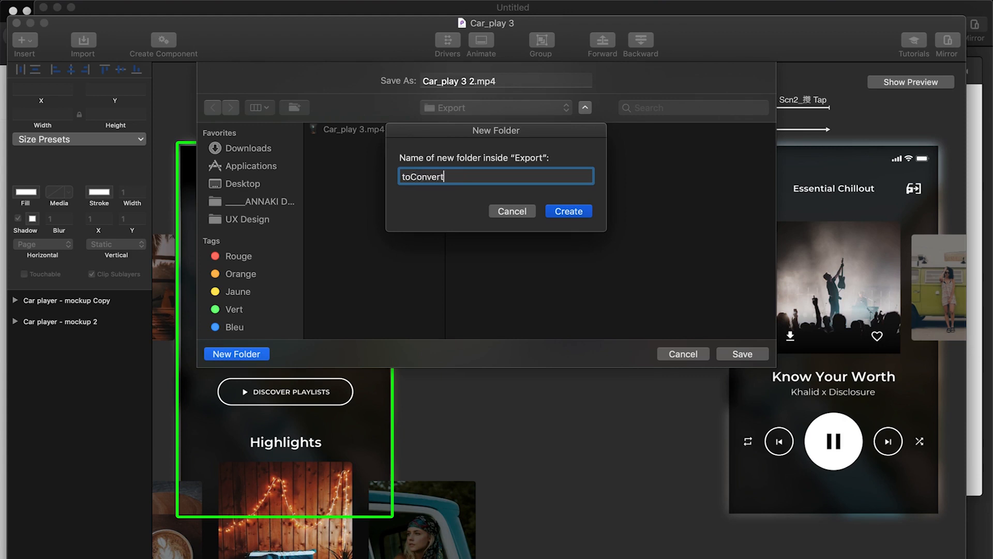
click(571, 212)
click(741, 354)
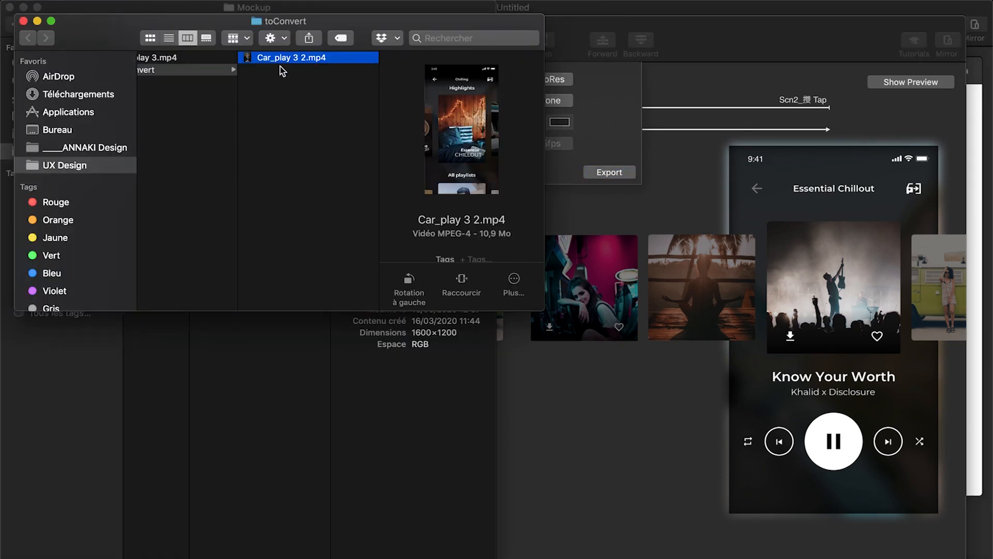
key(space)
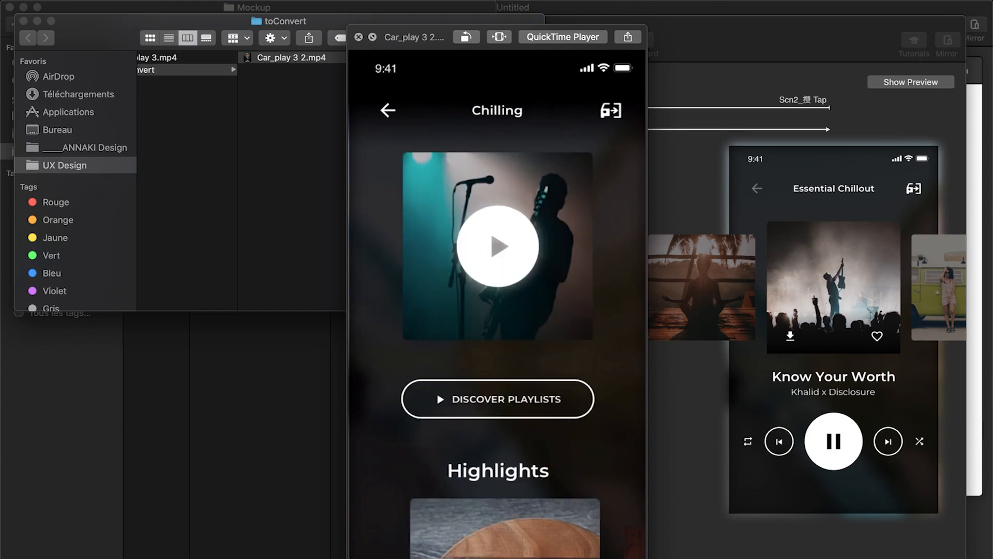
key(space)
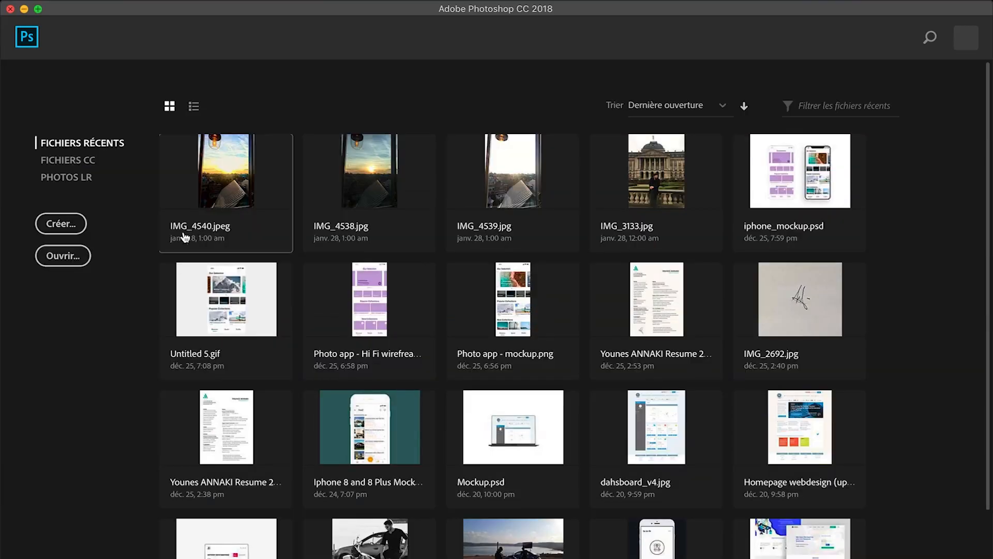
In Photoshop, open Iphone 8 and 8 Plus Proto.psd and review its image size of 1600 × 1200 px
click(62, 255)
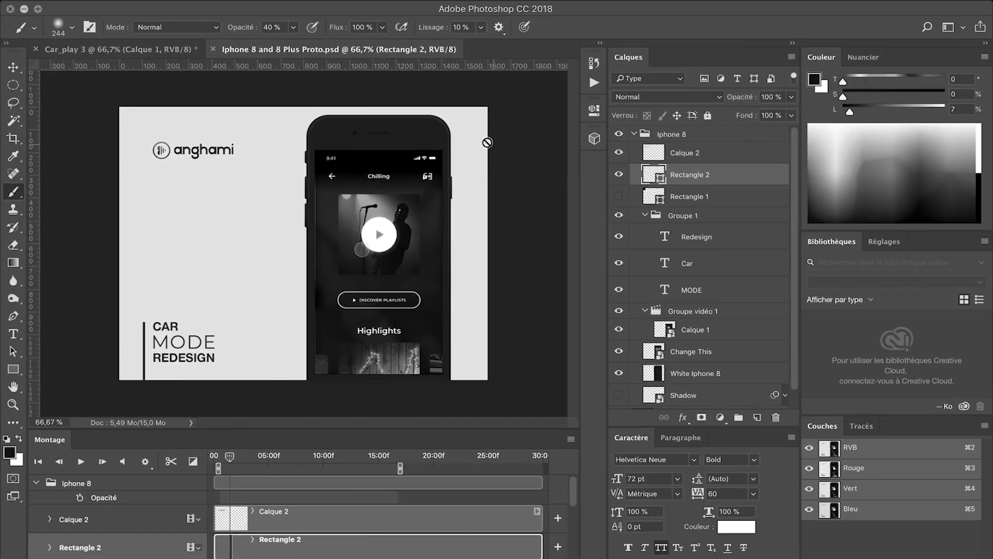
key(ctrl+alt+i)
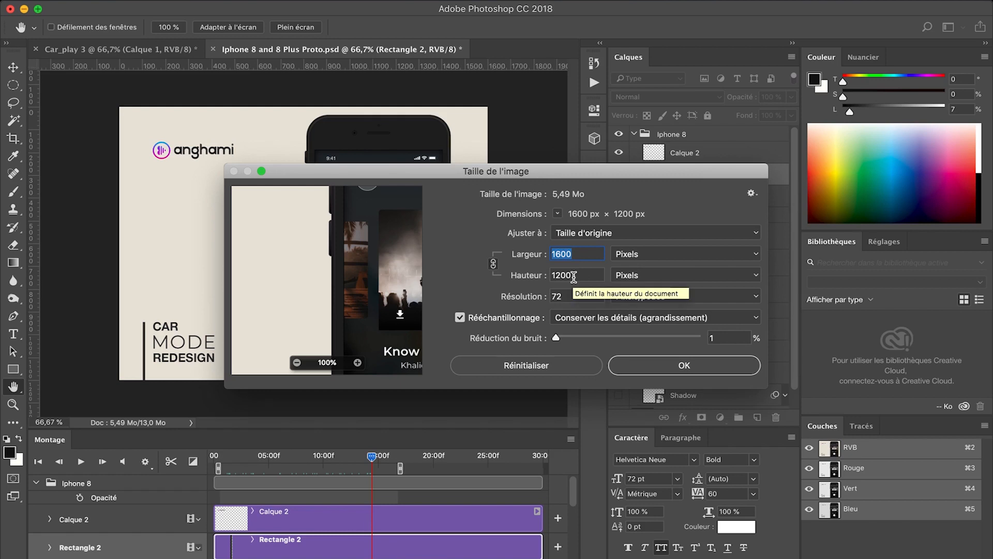
click(639, 364)
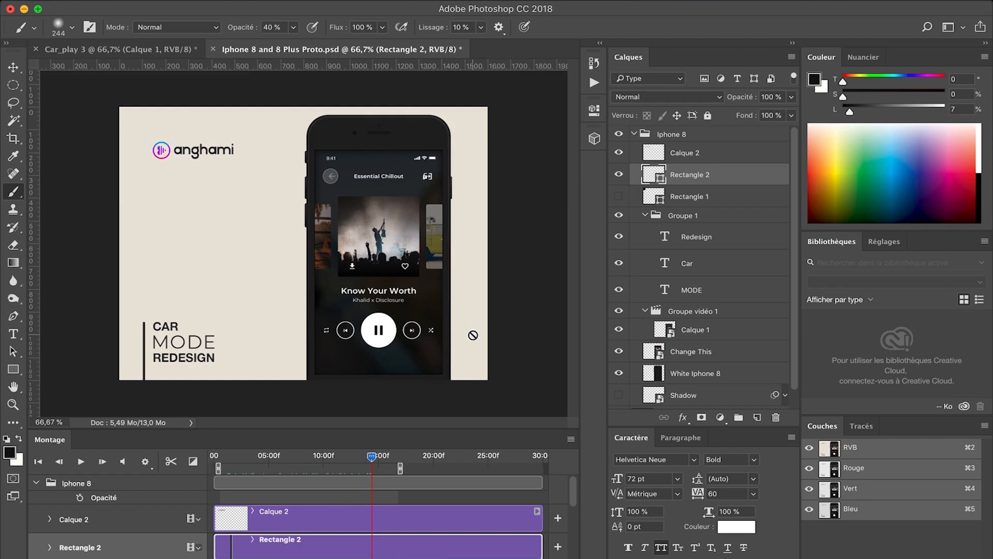
Open the video rendering export for the animated iPhone mockup
click(127, 1)
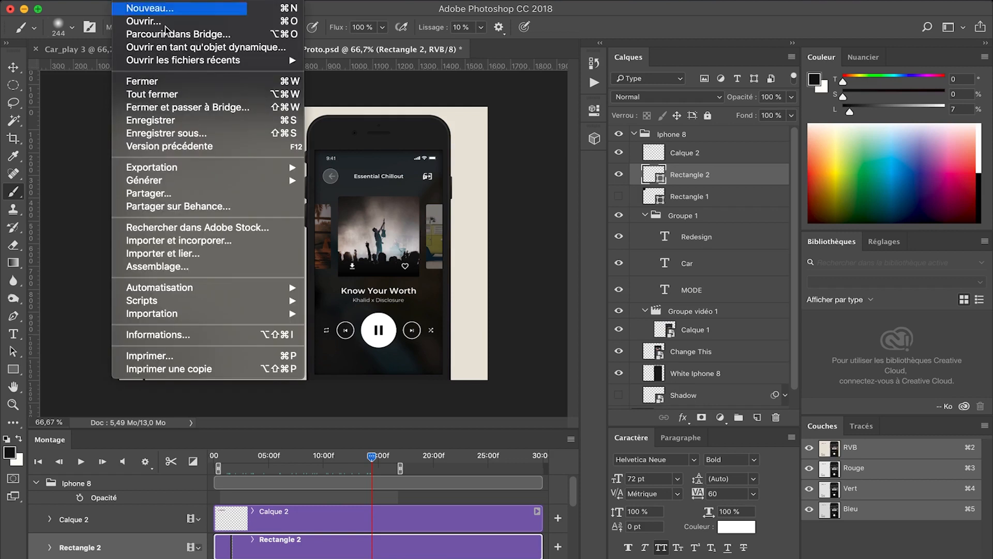
mouse_move(288, 167)
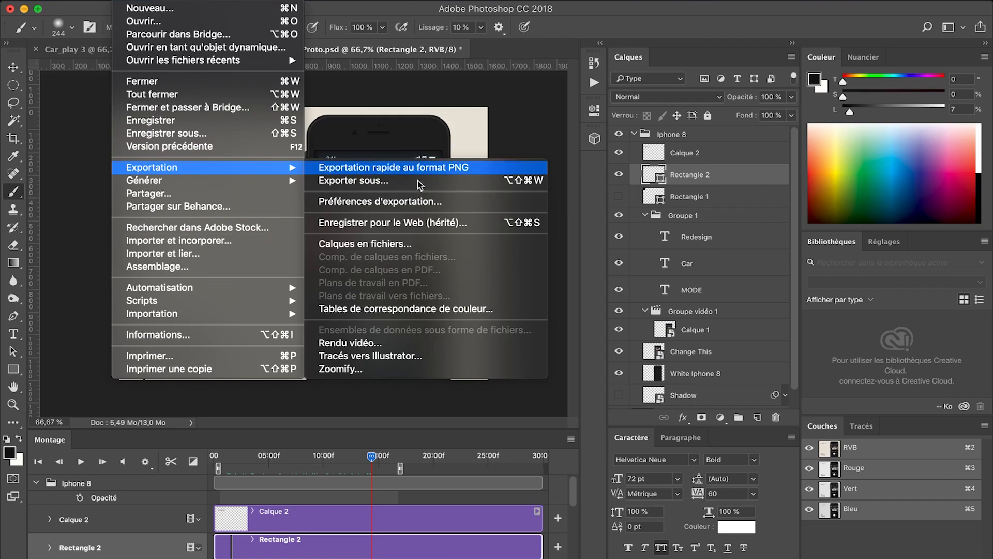
click(361, 346)
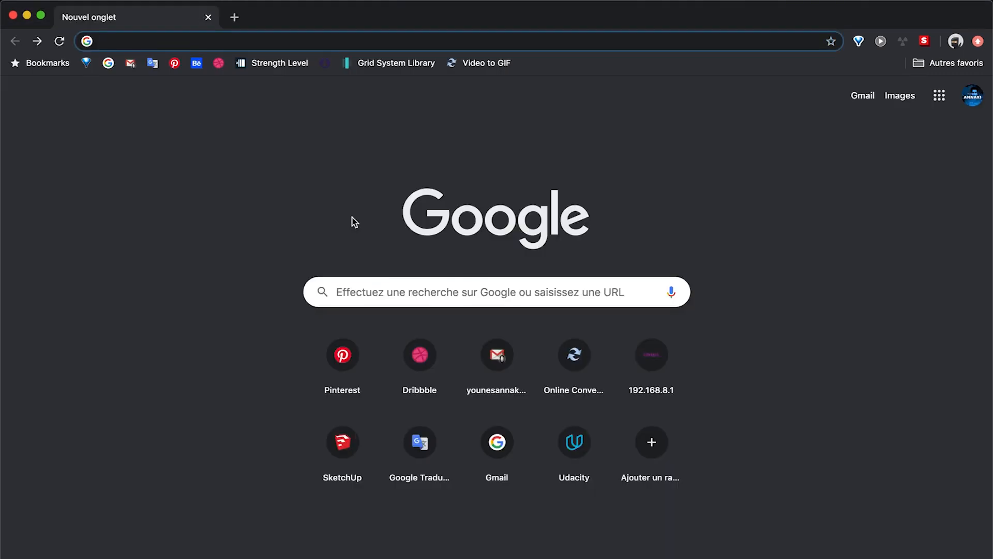
Switch to Chrome and search the web for "mp4 to gif converter"
click(374, 290)
text(mp4 to g)
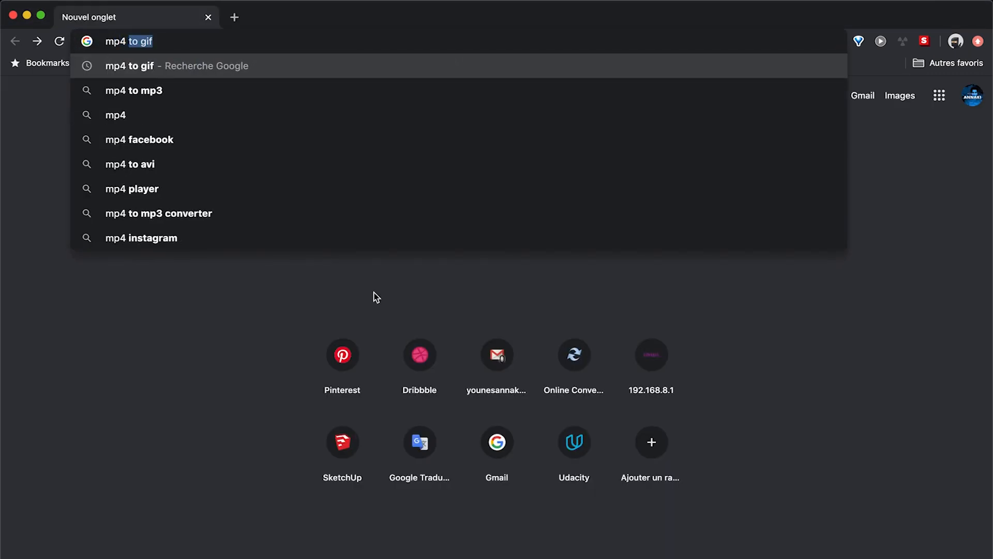
text(if con)
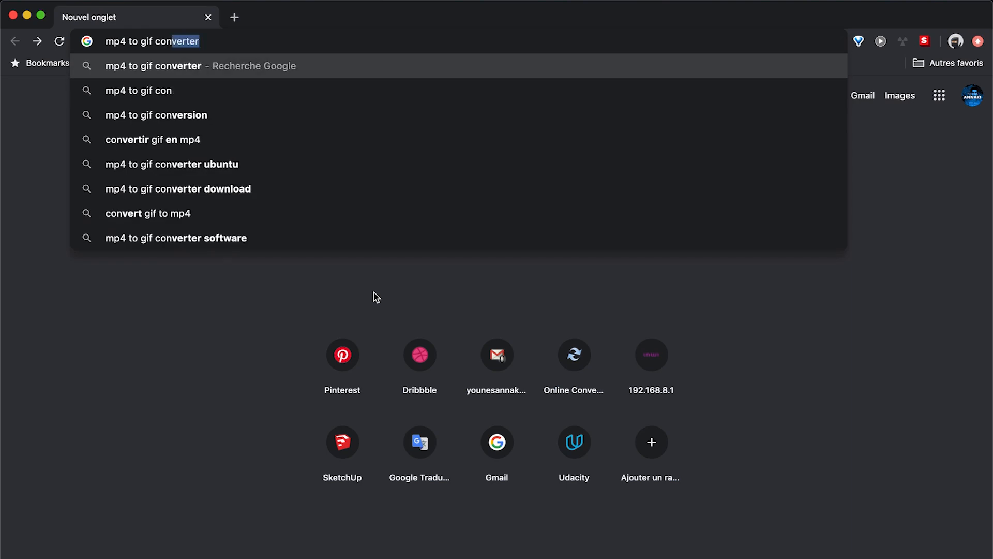
key(Return)
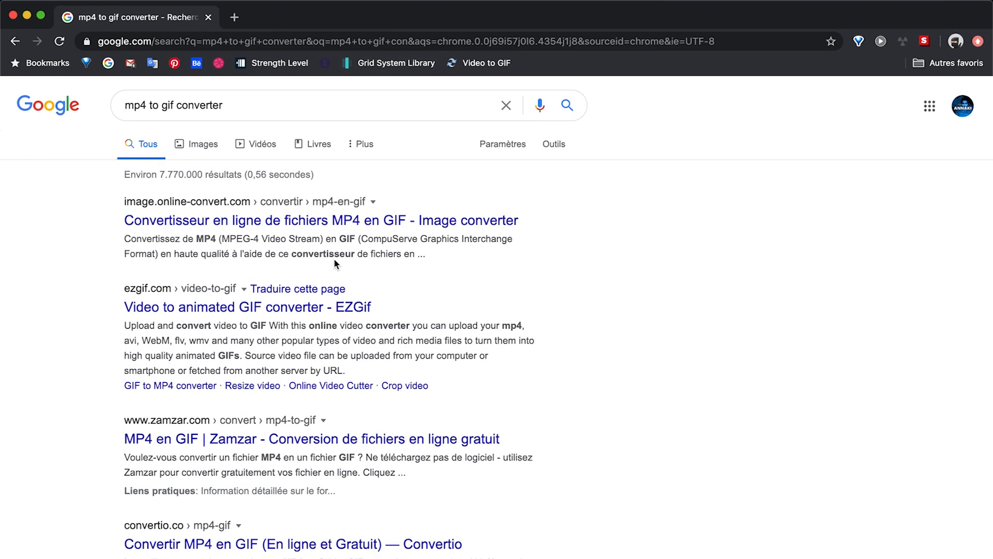
Open Online Converter's bookmarked Video to GIF page and choose the source video from the Anghami UX project's Mockup folder
click(487, 63)
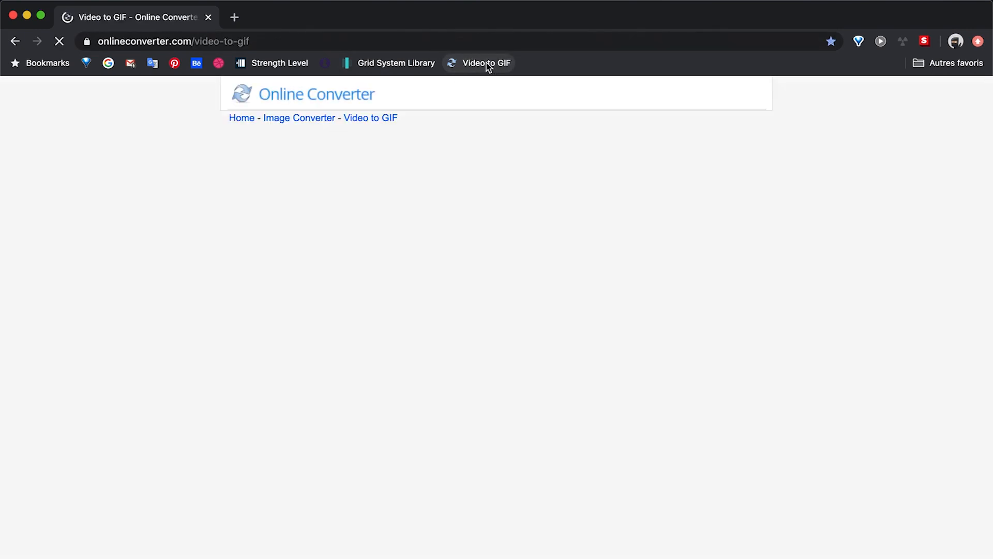
click(268, 201)
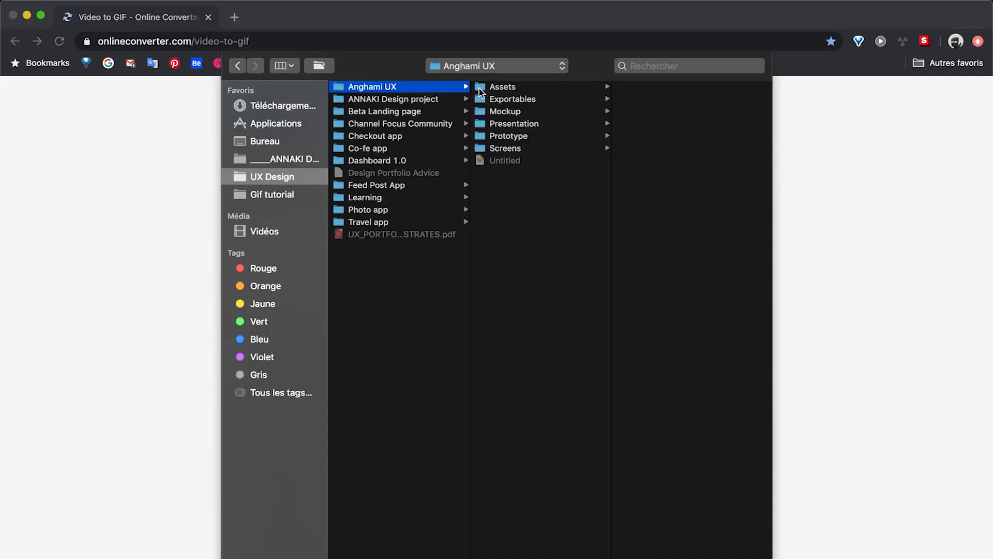
click(505, 111)
click(512, 109)
click(675, 86)
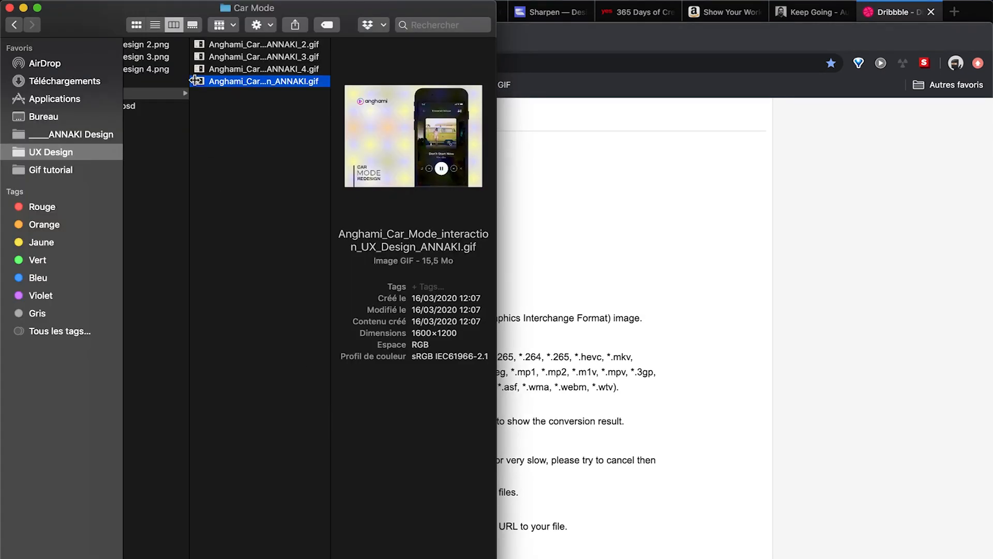
Preview the selected interaction GIF in the Car Mode folder
key(space)
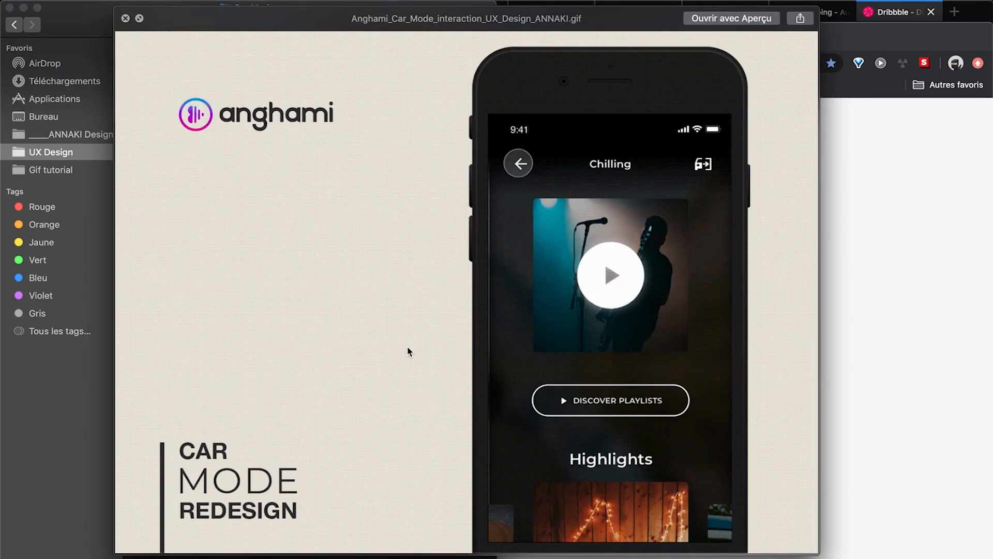
key(space)
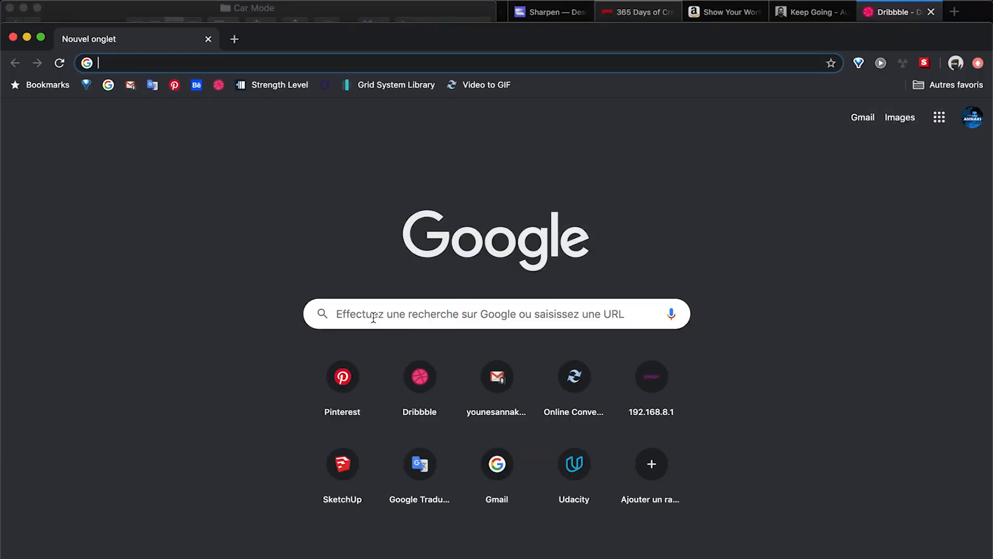
In a new Chrome page, search the web for "gif optimizer"
click(373, 317)
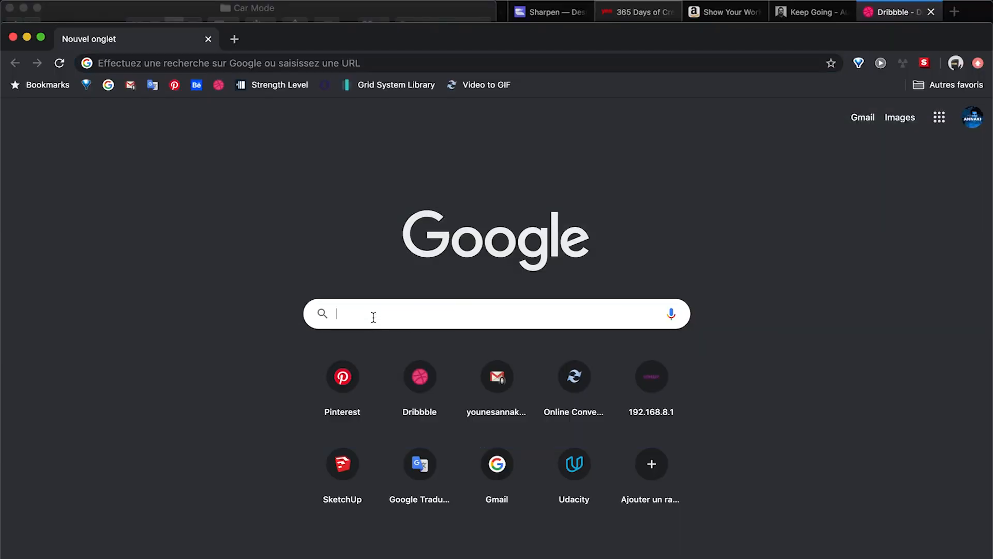
text(gif optimizer)
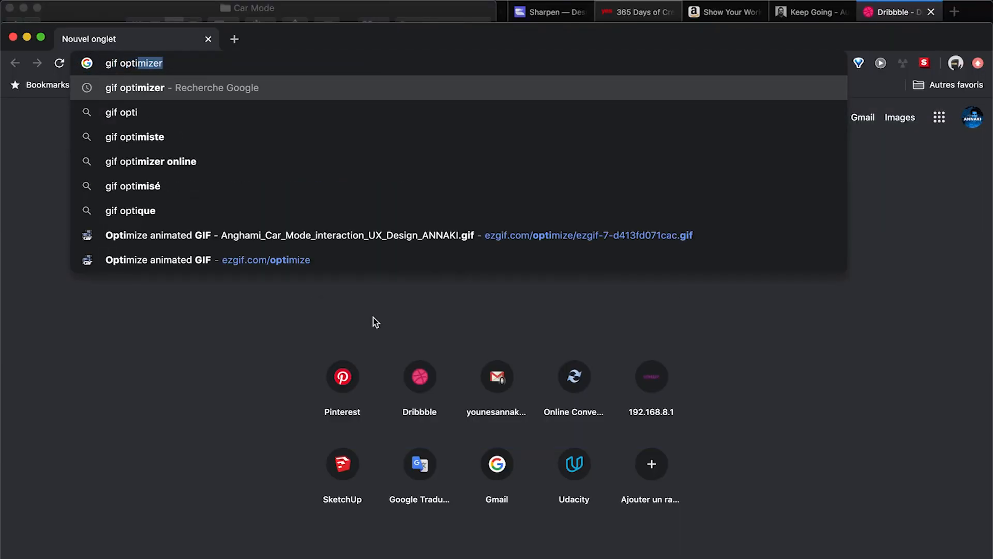
key(Return)
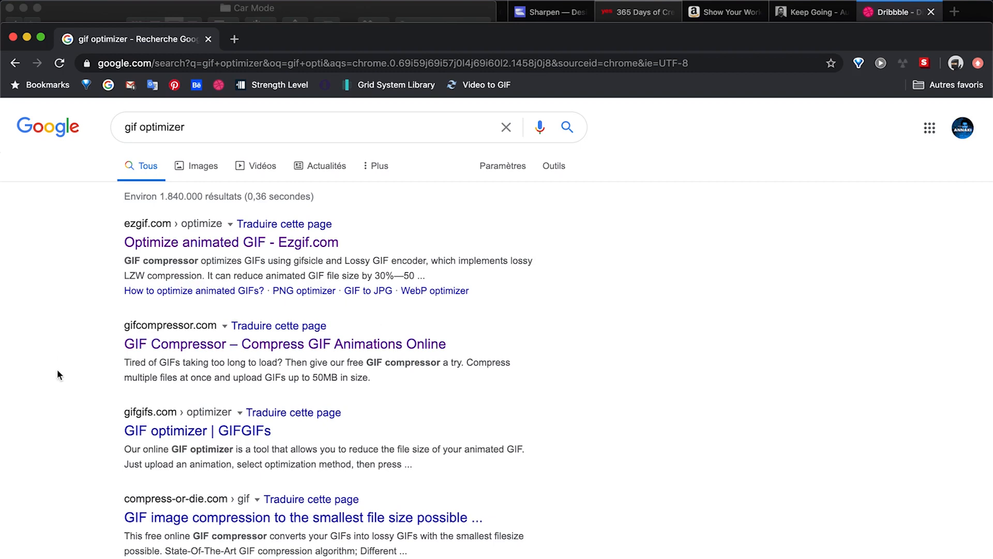
Open Ezgif's animated GIF optimizer and upload the unnumbered Anghami car GIF from the UX Design project's Presentation > Car Mode folder
click(167, 243)
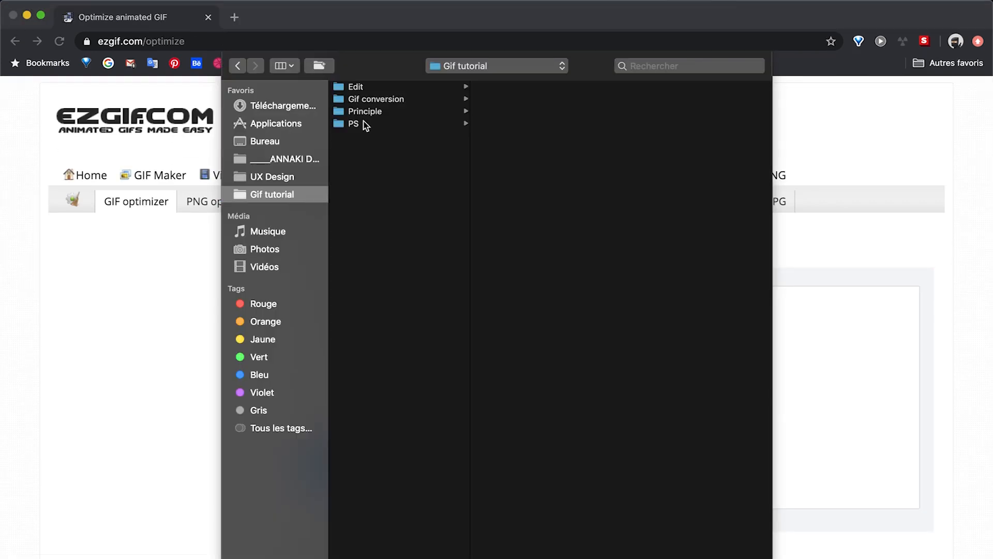
click(287, 178)
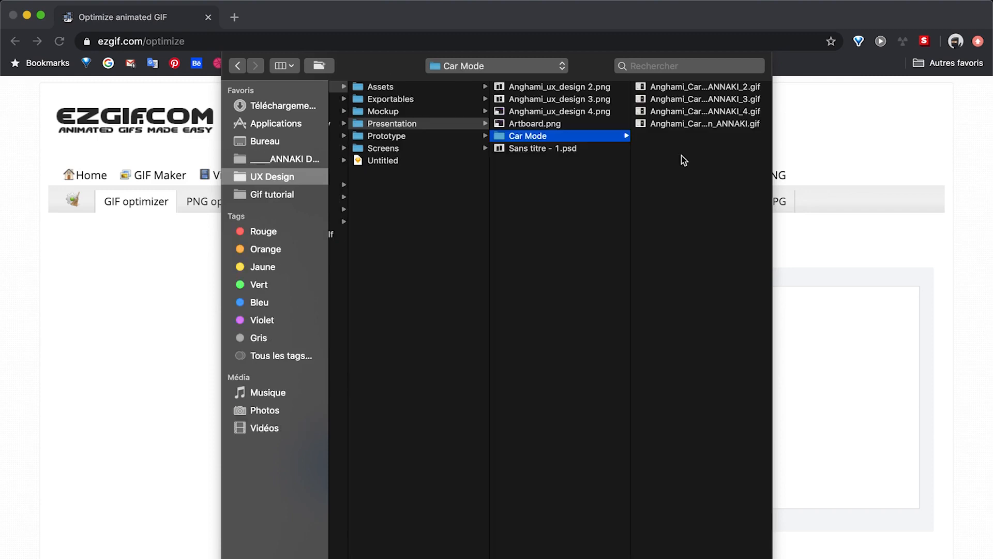
double_click(681, 128)
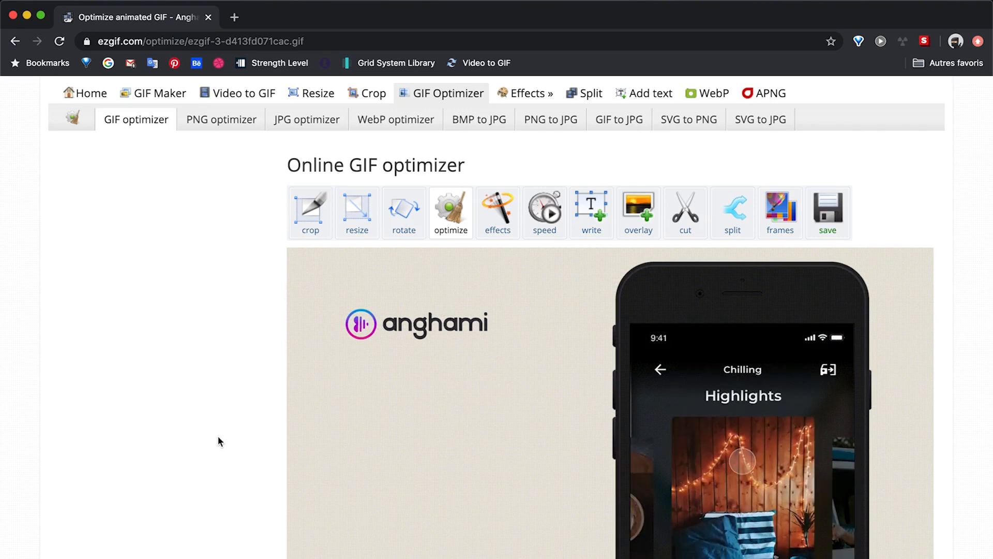
Set the optimization method to Remove duplicate frames and review the uploaded GIF's preview
scroll(218, 436, down, 9)
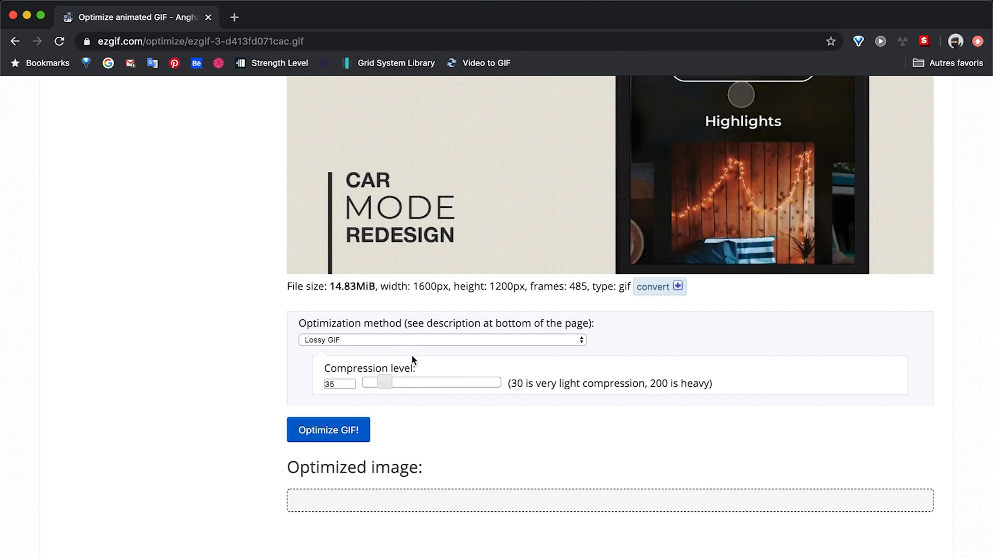
click(396, 339)
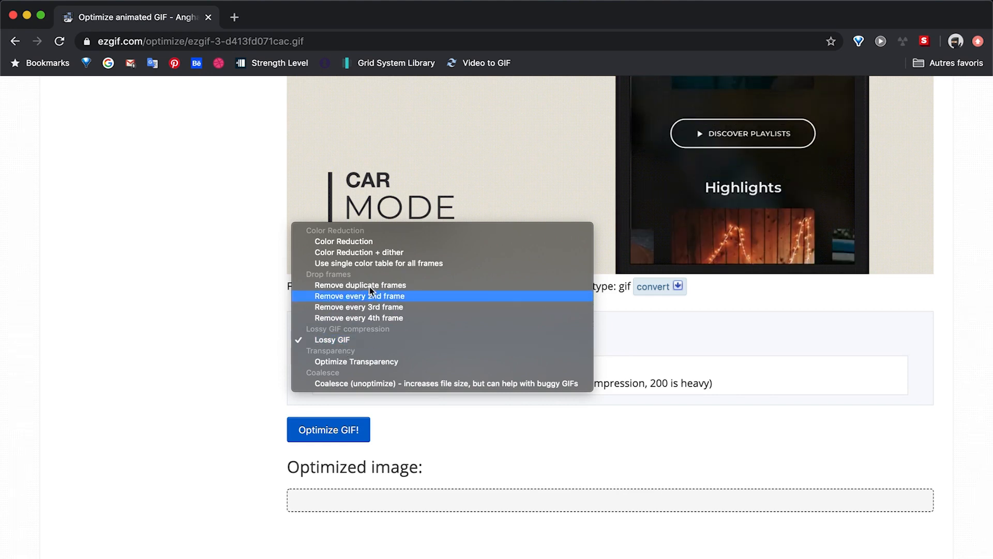
click(408, 290)
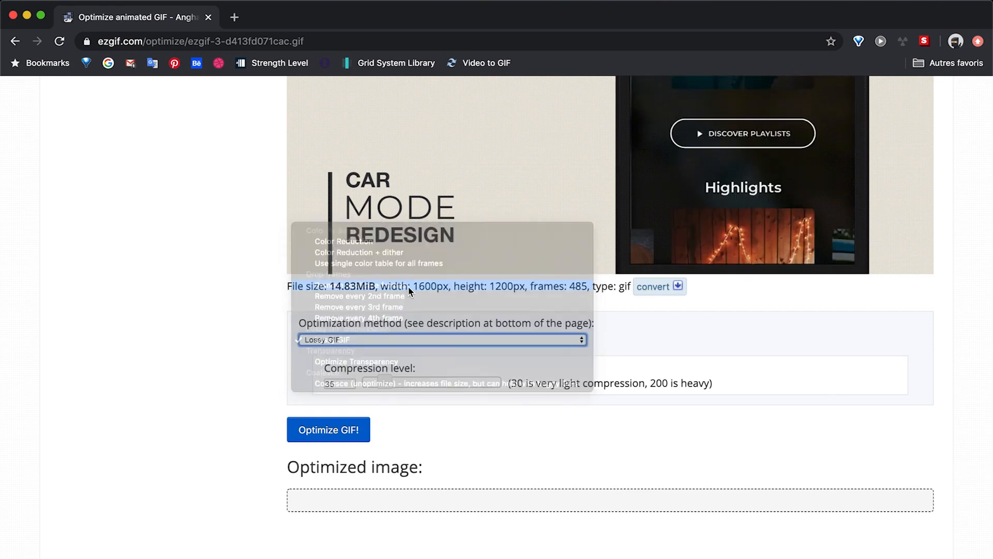
scroll(533, 236, up, 3)
scroll(534, 239, up, 3)
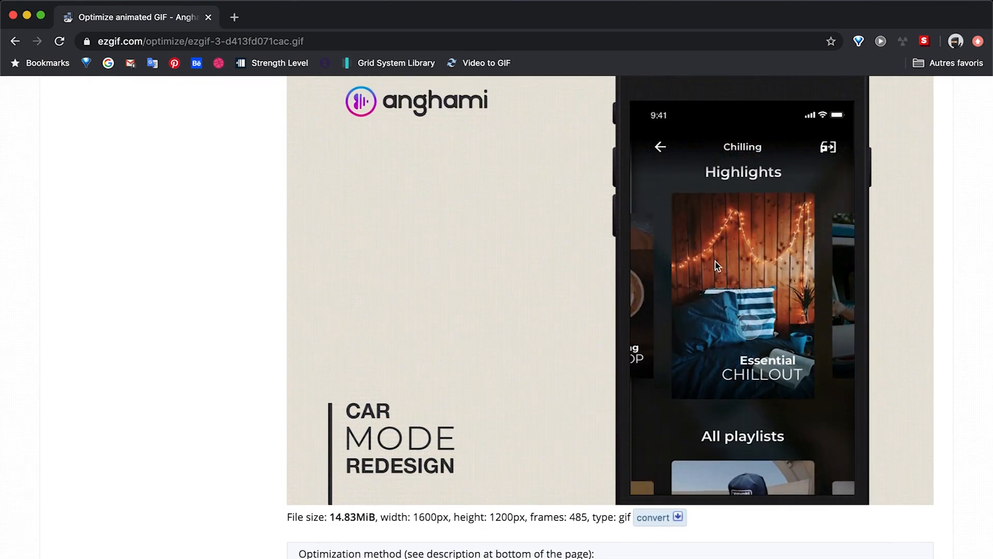
Set the uploaded GIF's optimization method to Remove every 2nd frame
scroll(716, 262, down, 3)
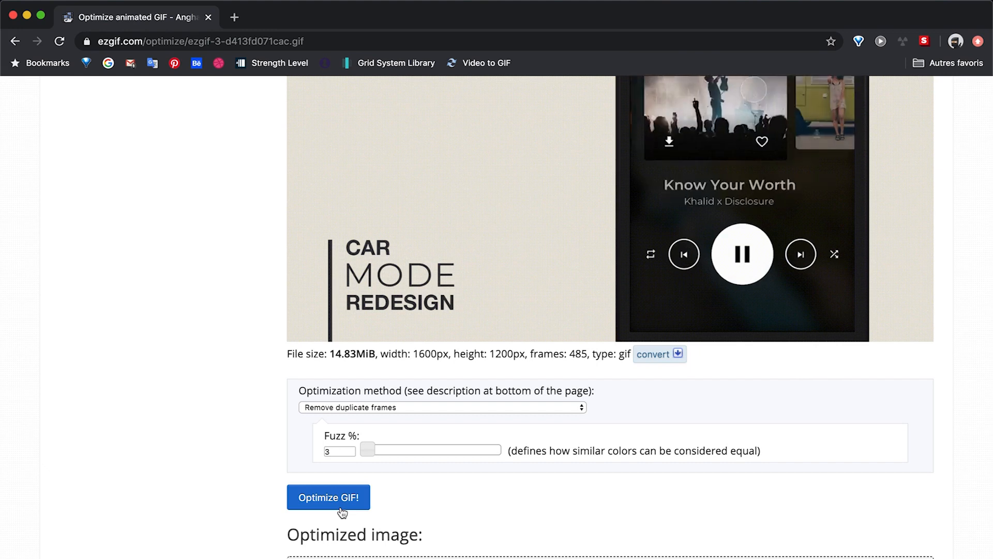
click(354, 411)
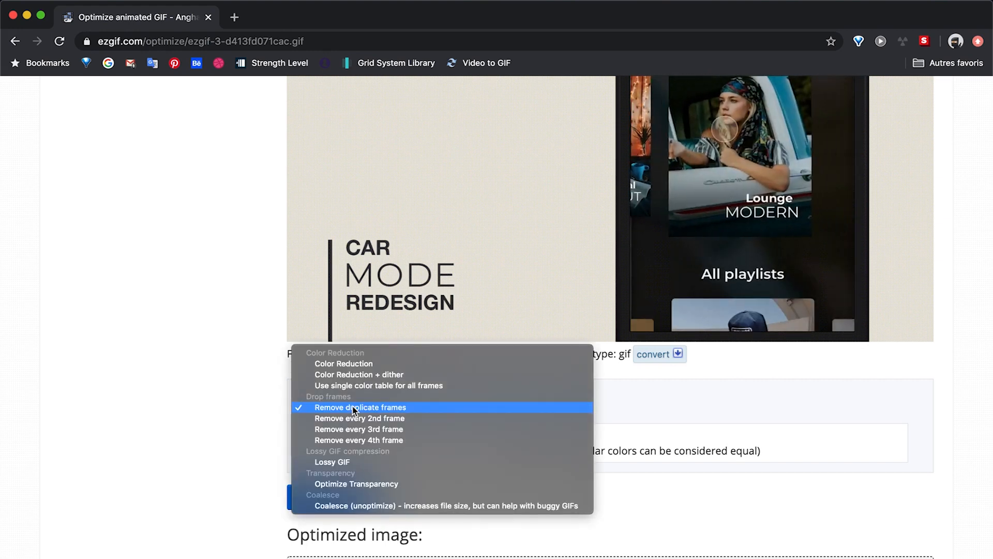
click(412, 417)
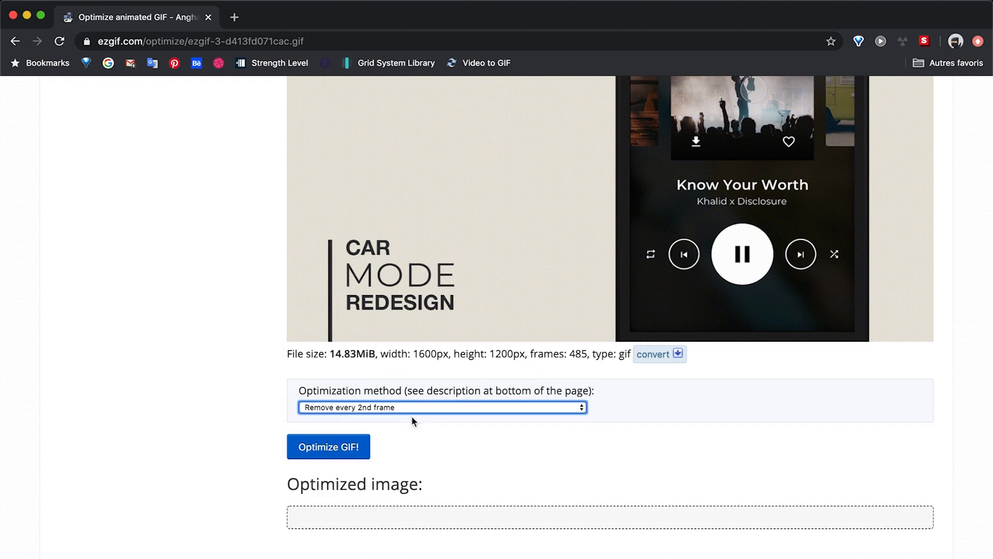
click(337, 470)
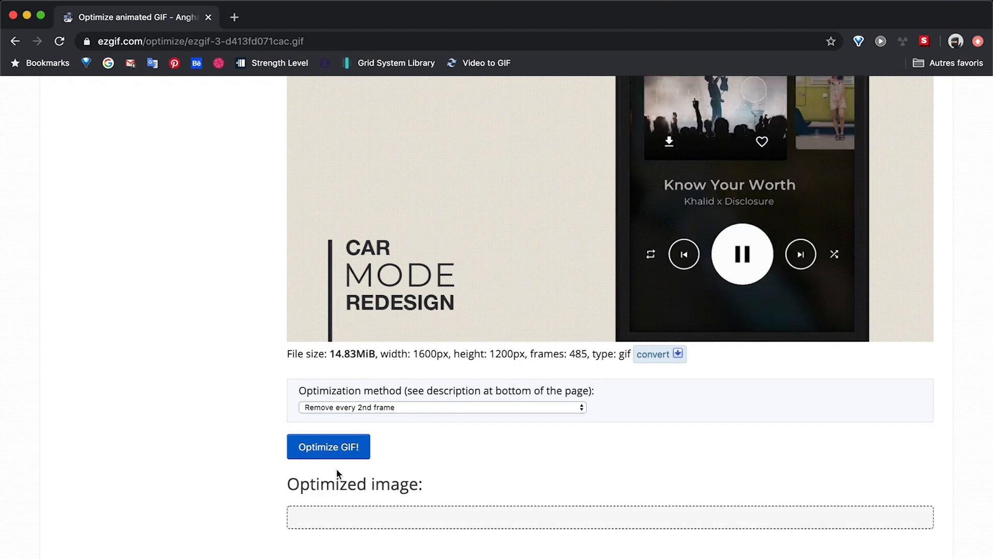